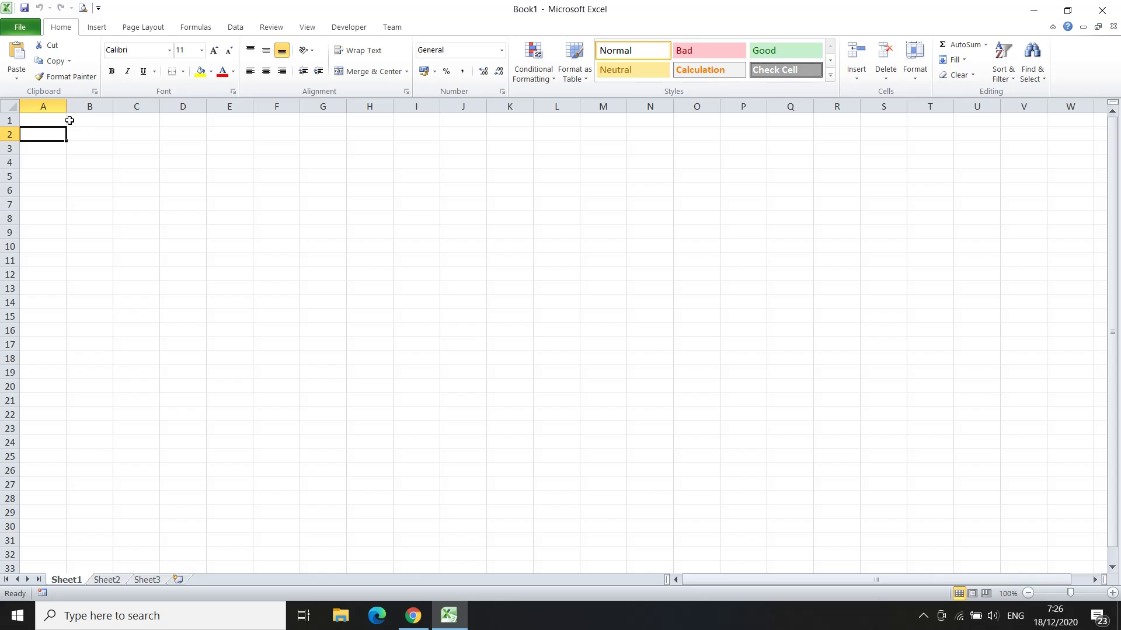
Enter the formula =SUM(A3;B3) in cell C3
{"action": "left_click", "coordinate": [220, 240]}
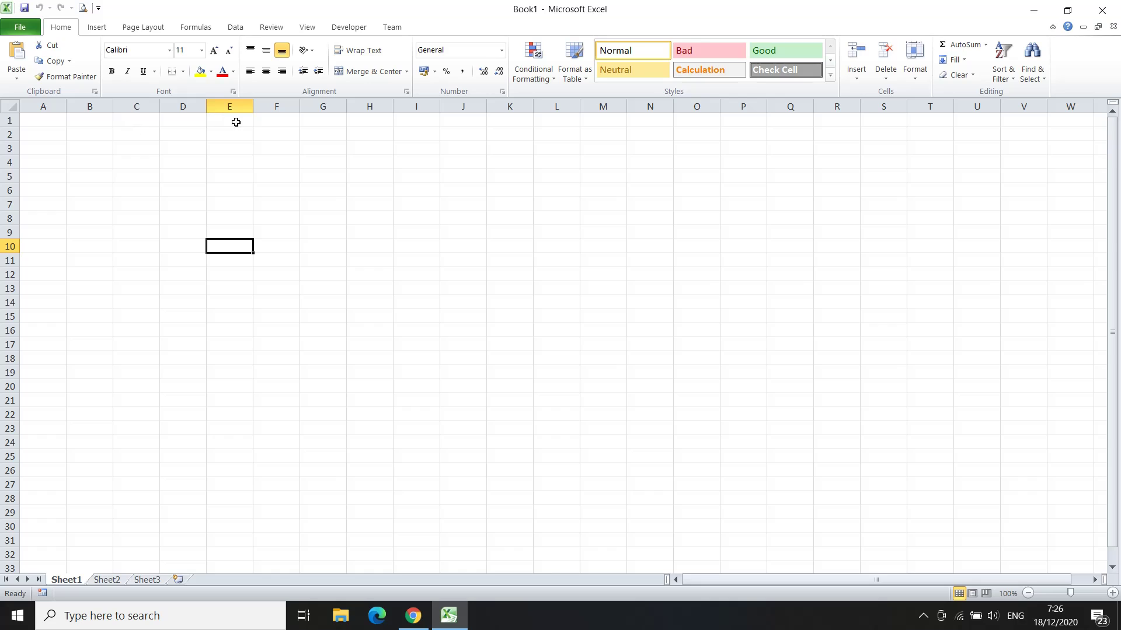
{"action": "left_click", "coordinate": [142, 153]}
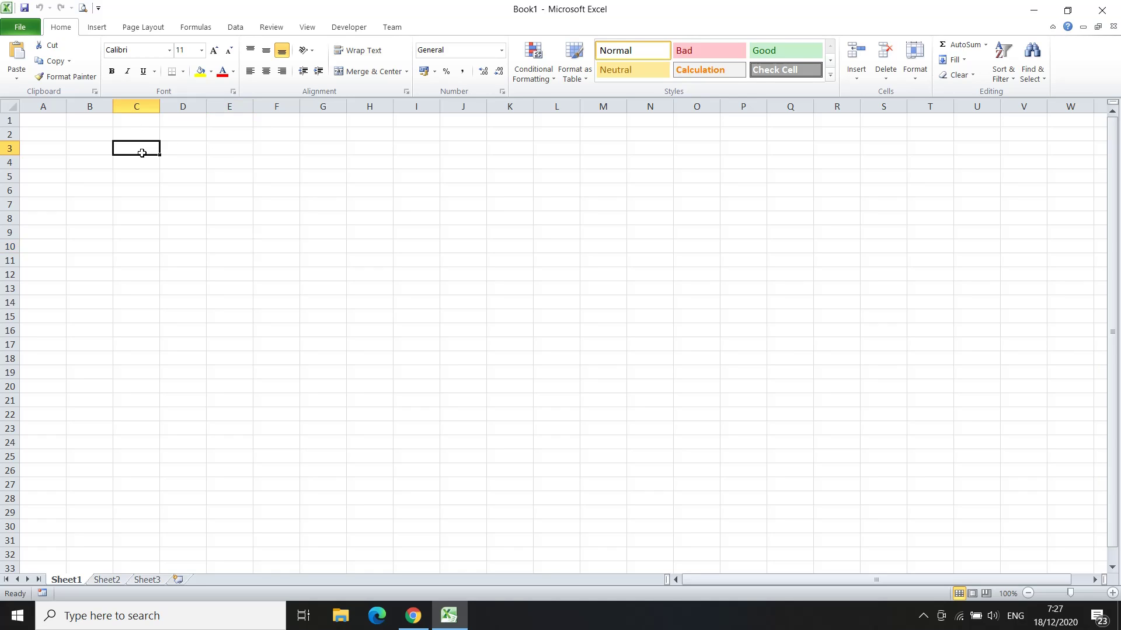
{"action": "type", "text": "=su"}
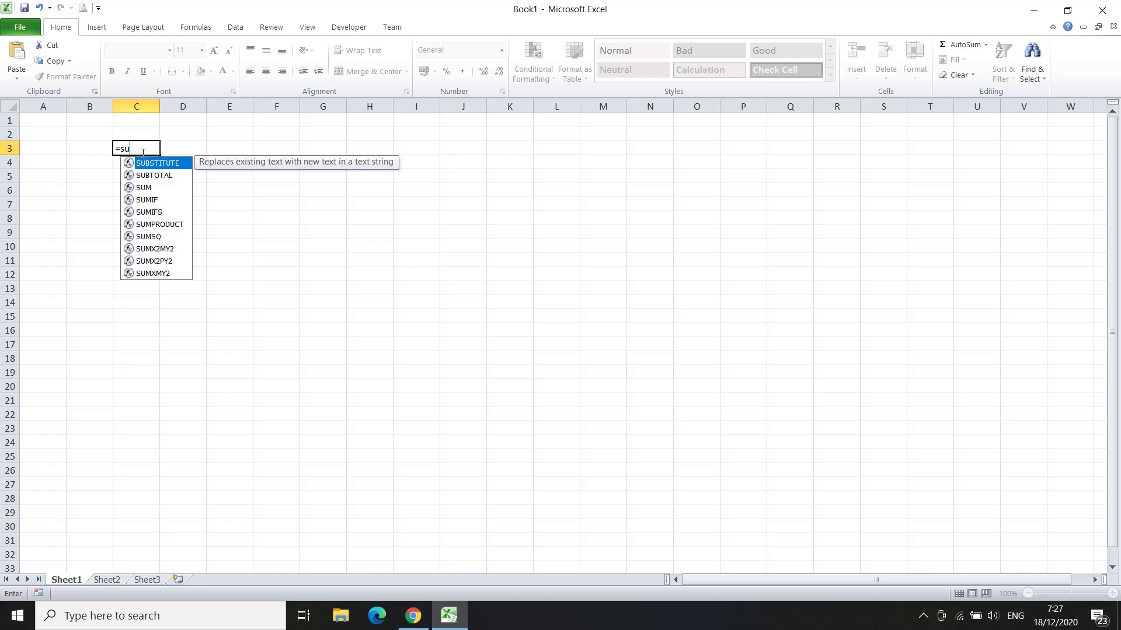
{"action": "type", "text": "m"}
{"action": "key", "text": "Tab"}
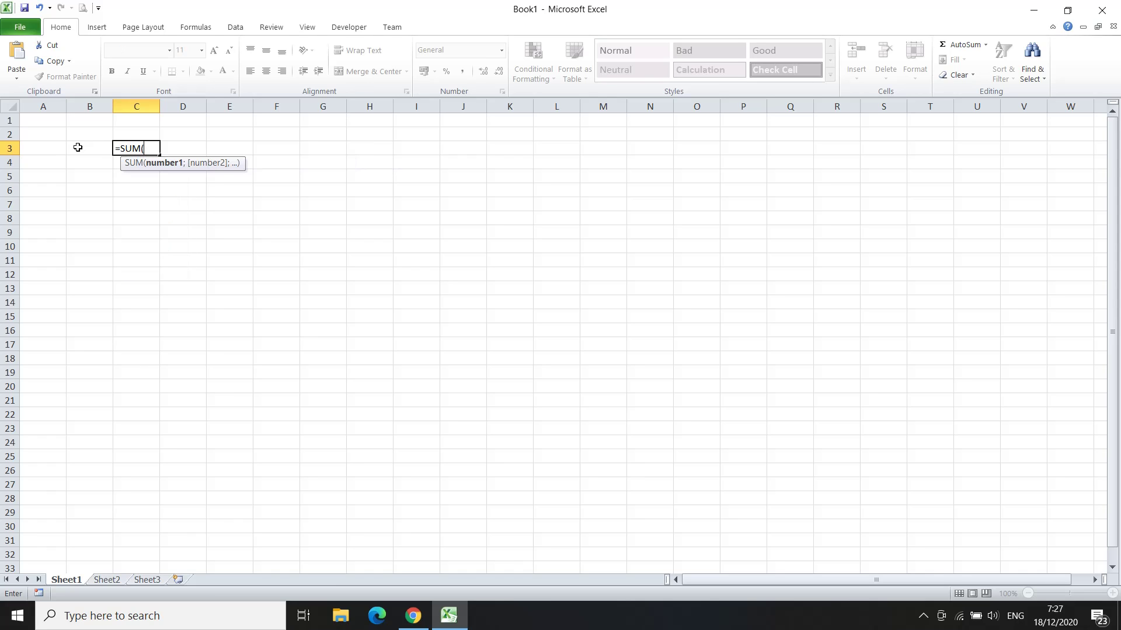
{"action": "left_click", "coordinate": [44, 148]}
{"action": "type", "text": ";"}
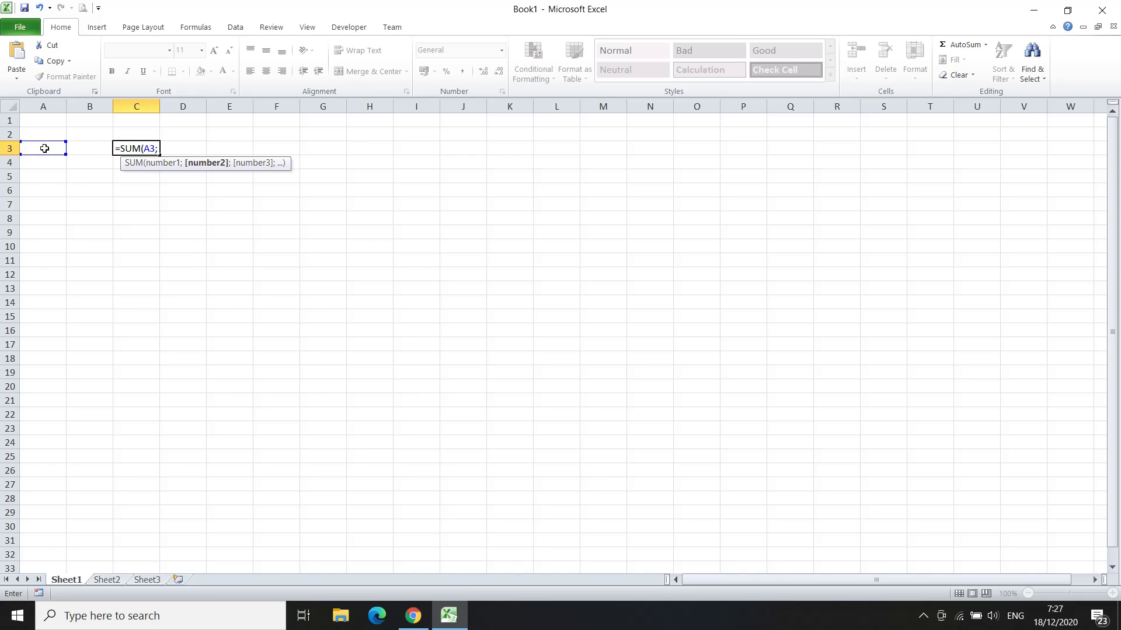
{"action": "left_click", "coordinate": [85, 148]}
{"action": "key", "text": "Return"}
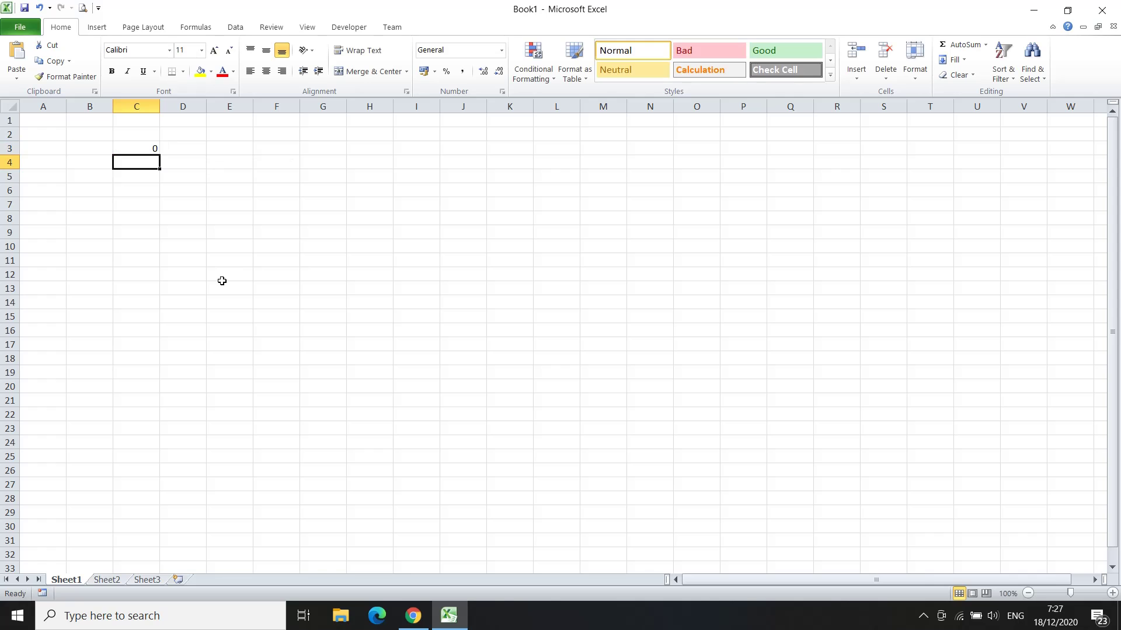
Enter 12 in A3 and 2 in B3, then select C3 showing the total 14
{"action": "left_click", "coordinate": [47, 149]}
{"action": "type", "text": "12"}
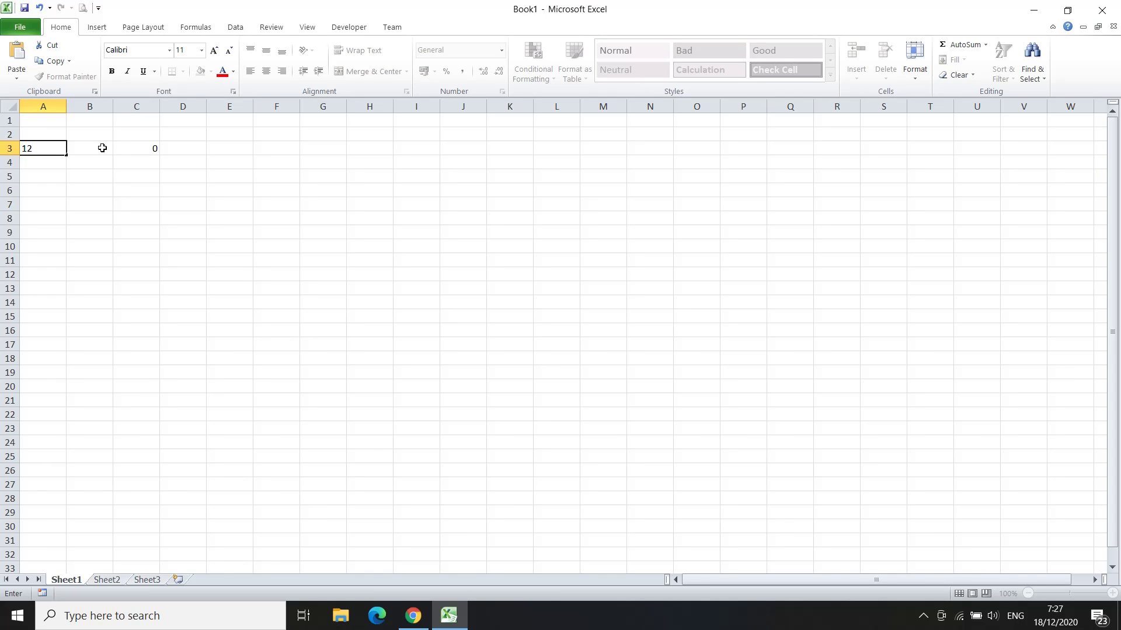
{"action": "left_click", "coordinate": [102, 147]}
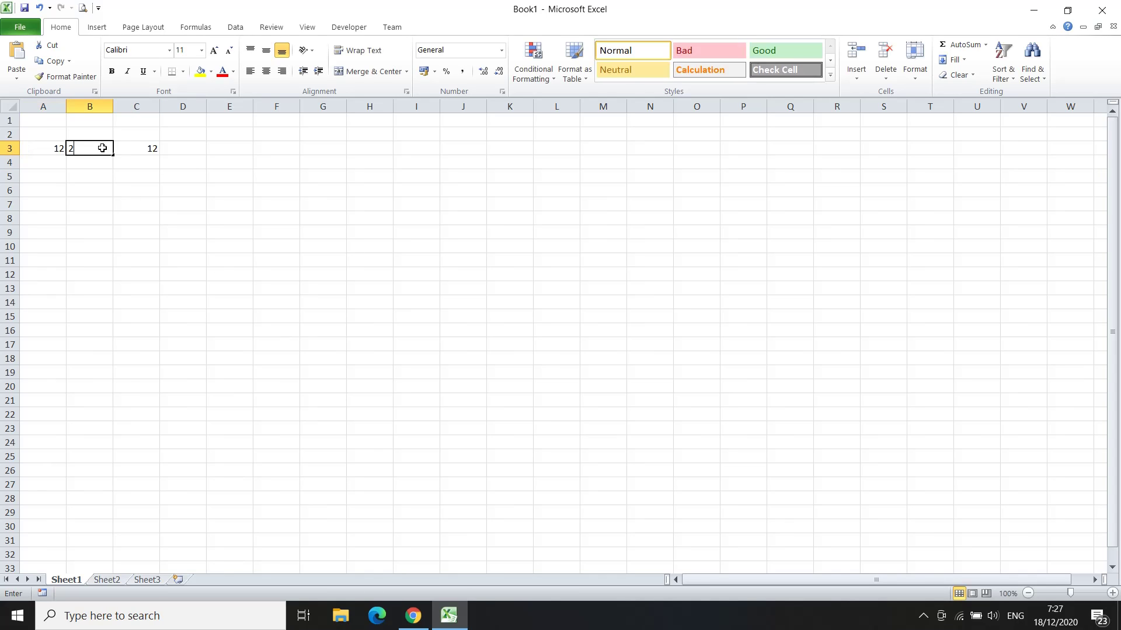
{"action": "type", "text": "2"}
{"action": "left_click", "coordinate": [314, 268]}
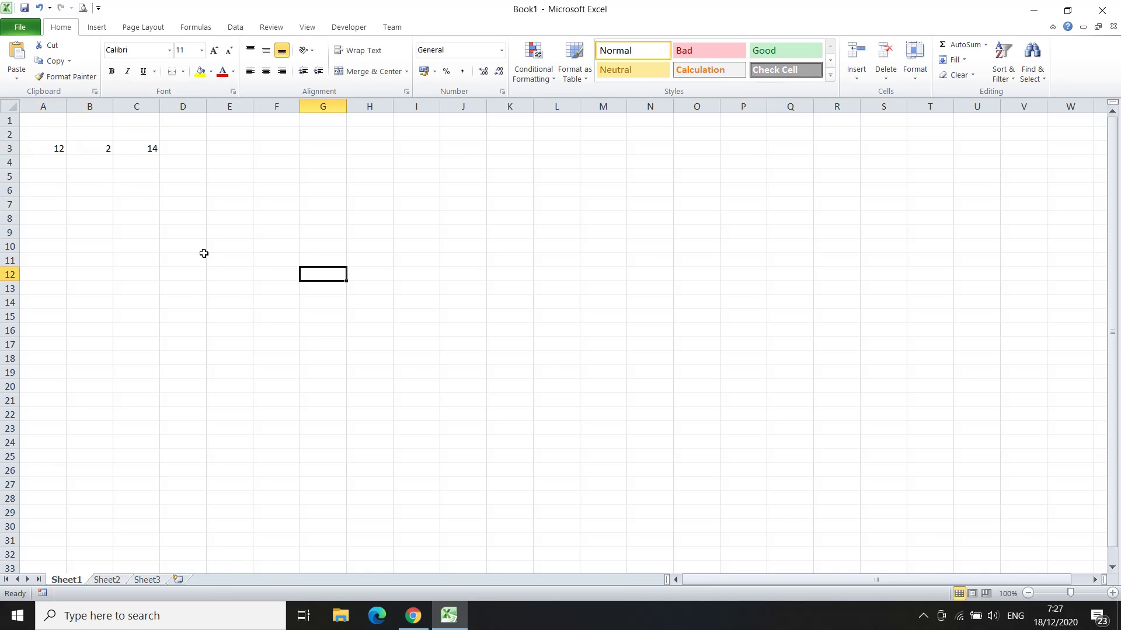
{"action": "left_click", "coordinate": [149, 150]}
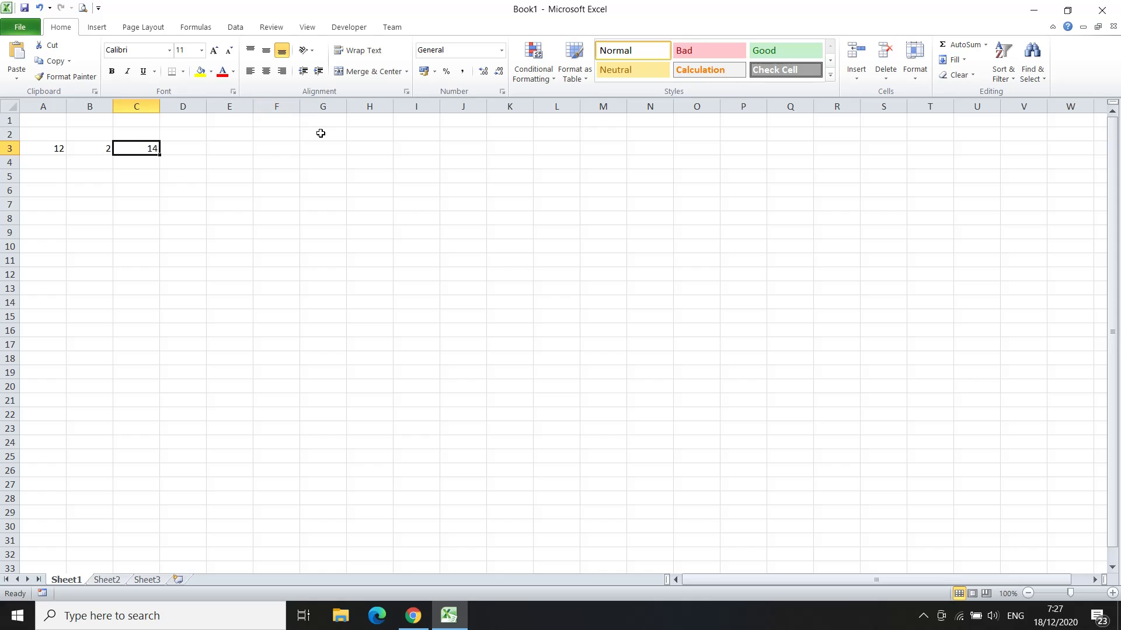
{"action": "double_click", "coordinate": [140, 149]}
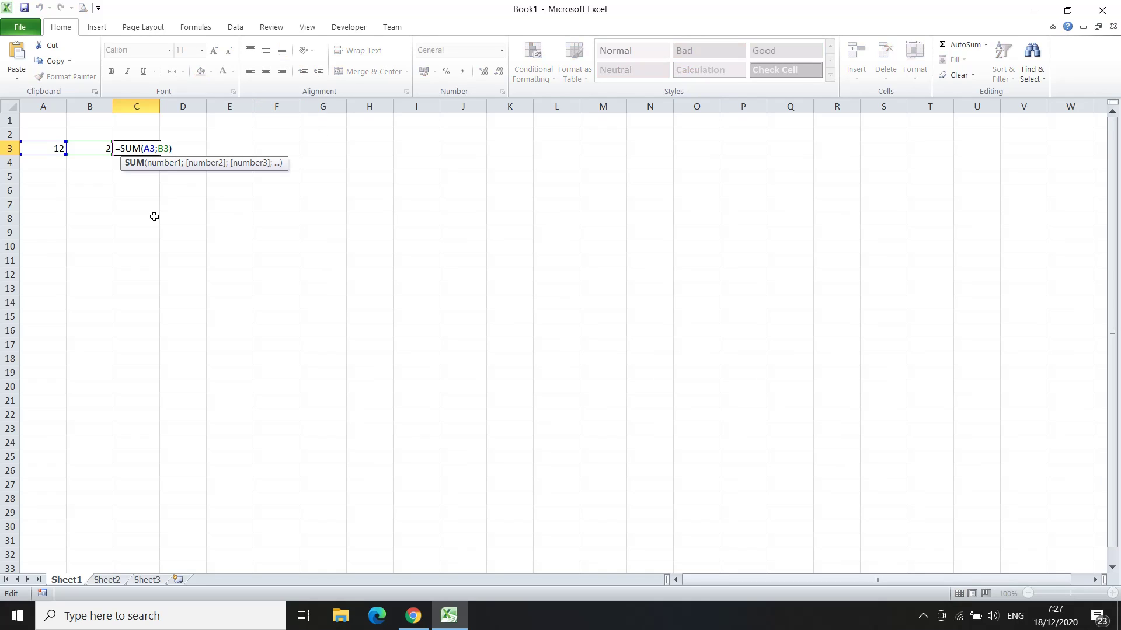
{"action": "left_click", "coordinate": [210, 257]}
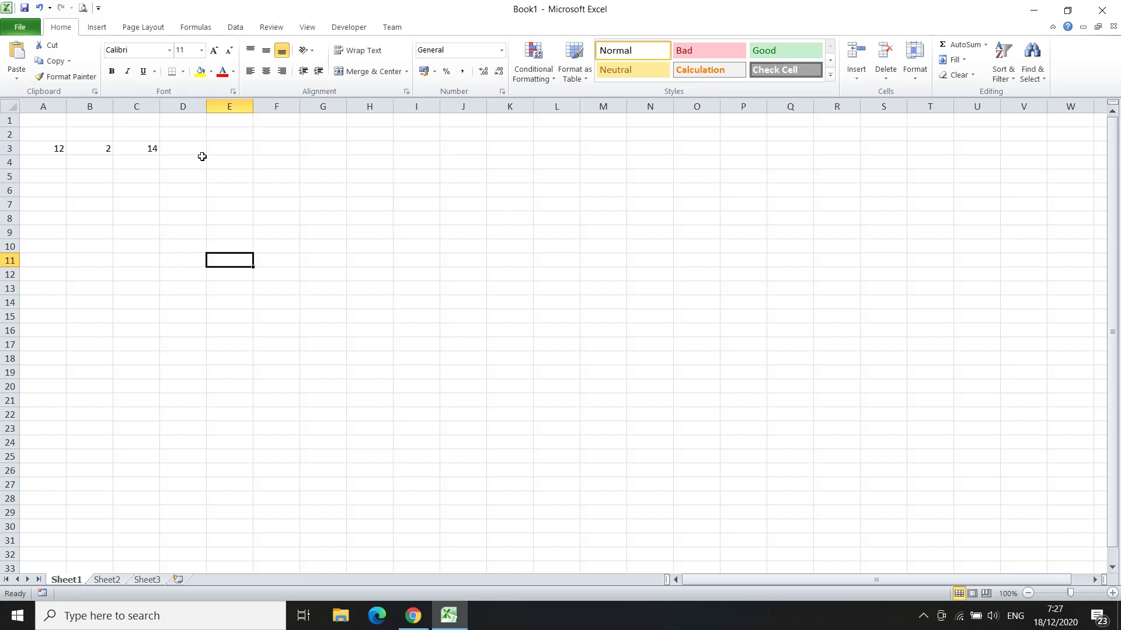
{"action": "left_click", "coordinate": [55, 149]}
{"action": "left_click", "coordinate": [81, 153]}
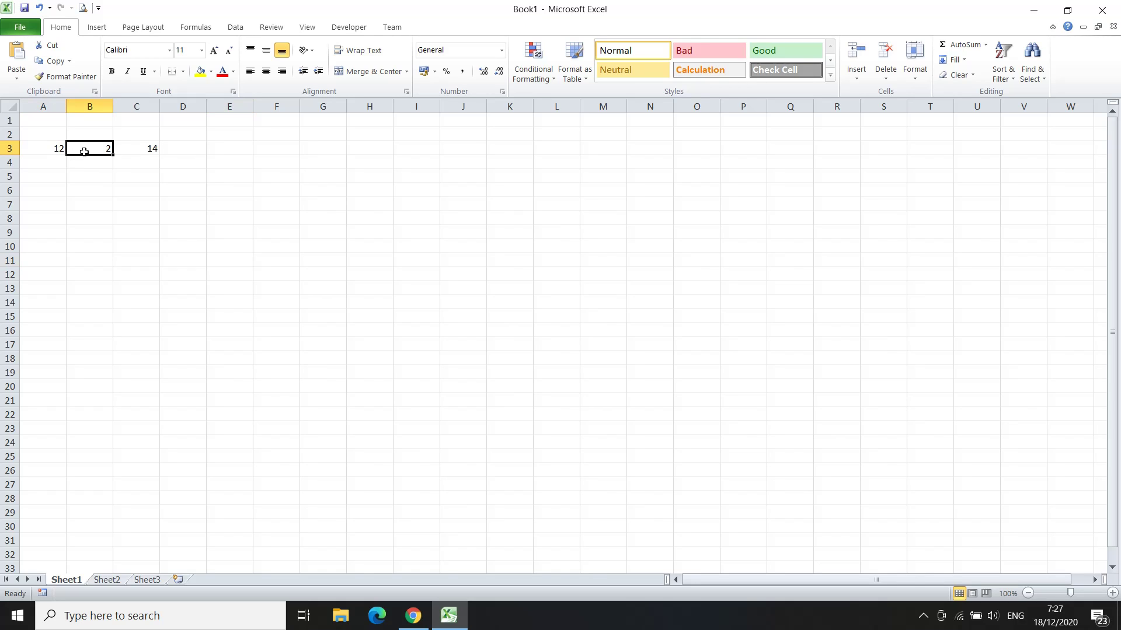
{"action": "left_click", "coordinate": [143, 157]}
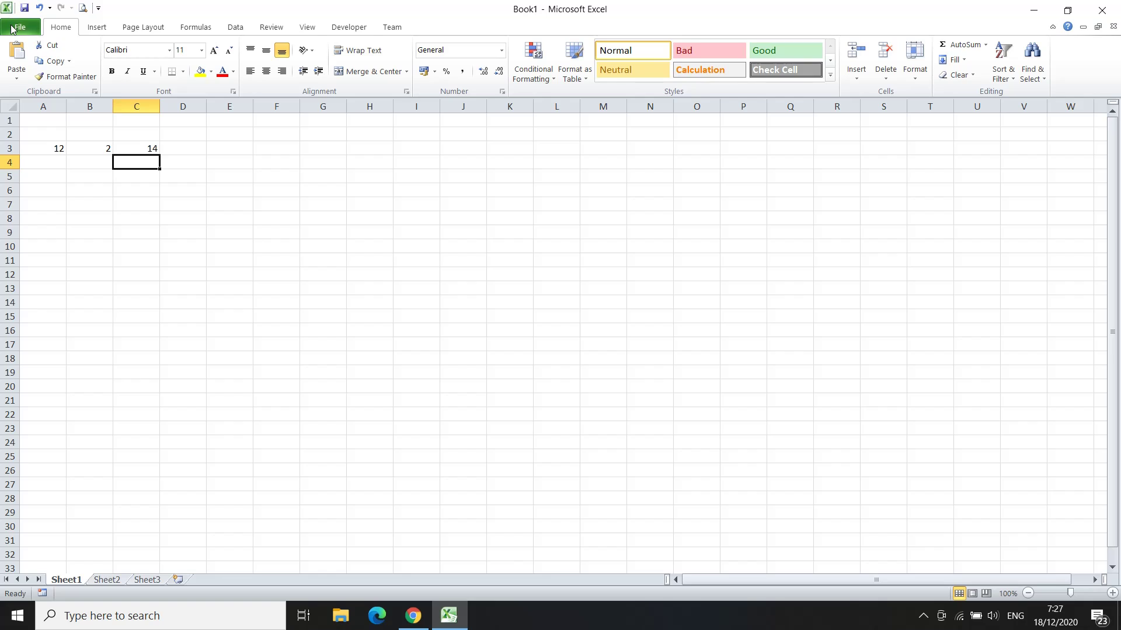
Turn on Show formula bar in Excel Options > Advanced and confirm with OK
{"action": "left_click", "coordinate": [14, 29]}
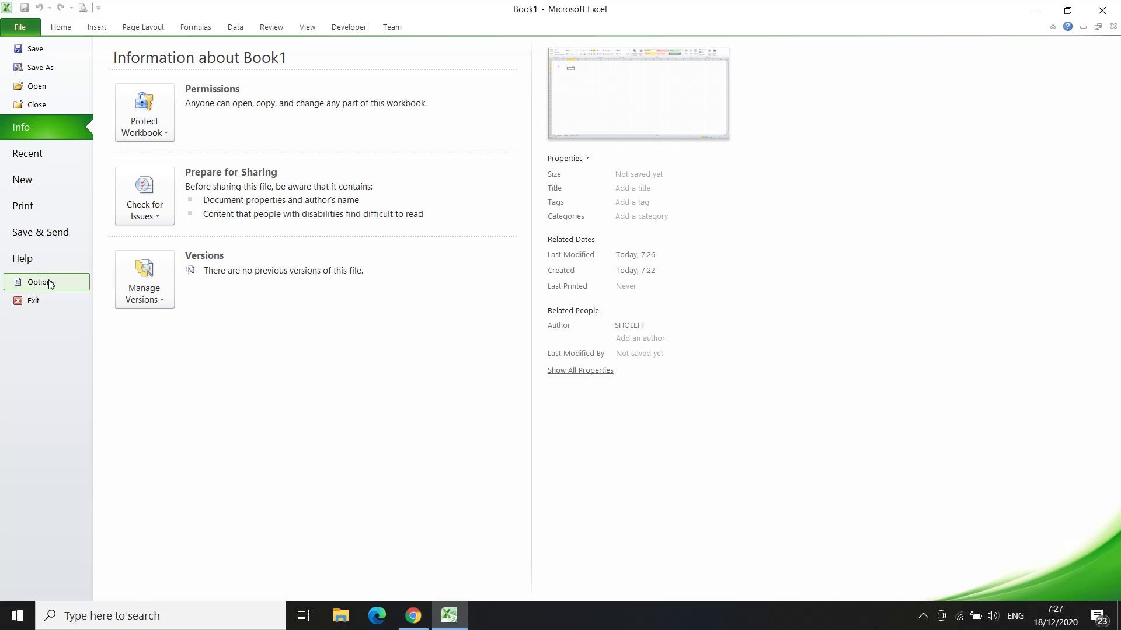
{"action": "left_click", "coordinate": [51, 284]}
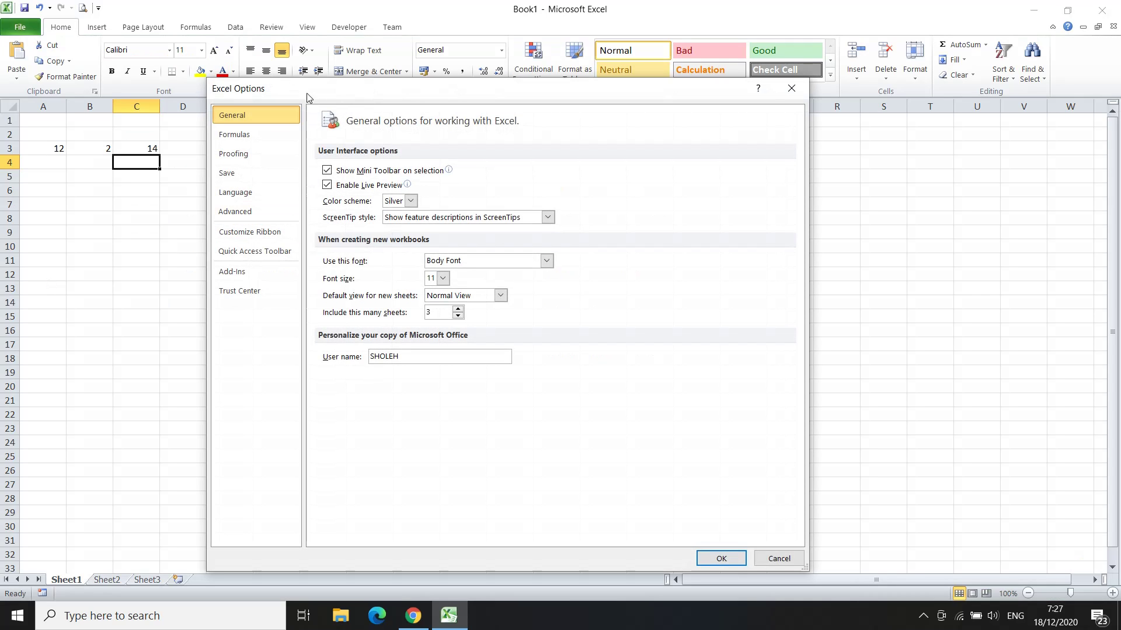
{"action": "left_click_drag", "start_coordinate": [366, 92], "coordinate": [330, 55]}
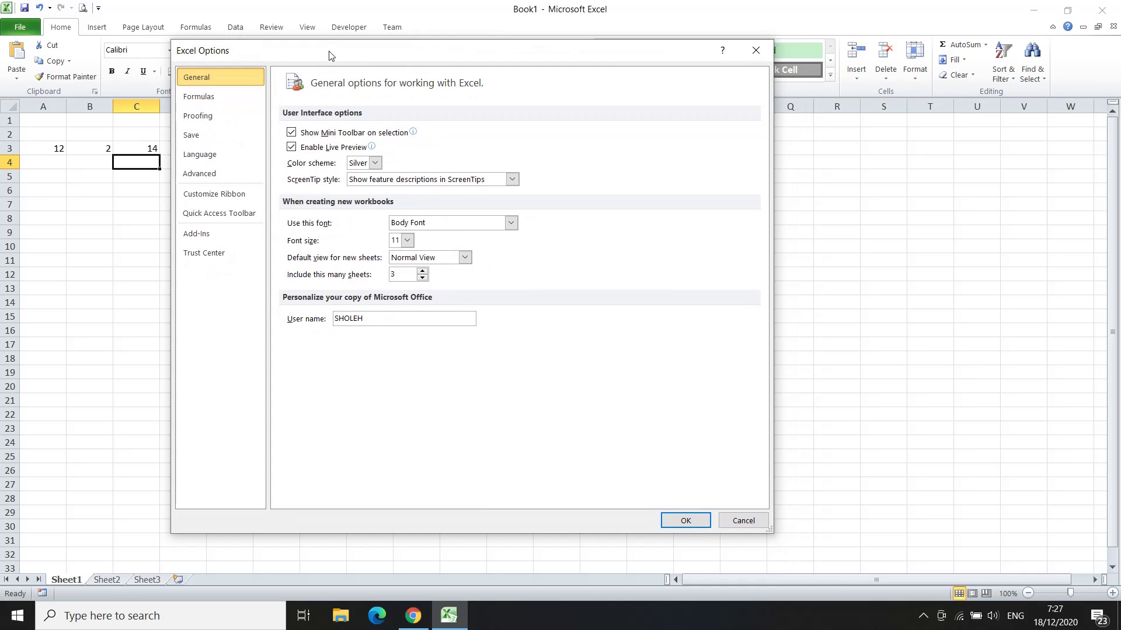
{"action": "left_click", "coordinate": [211, 175]}
{"action": "scroll", "coordinate": [452, 302], "scroll_direction": "down", "scroll_amount": 1}
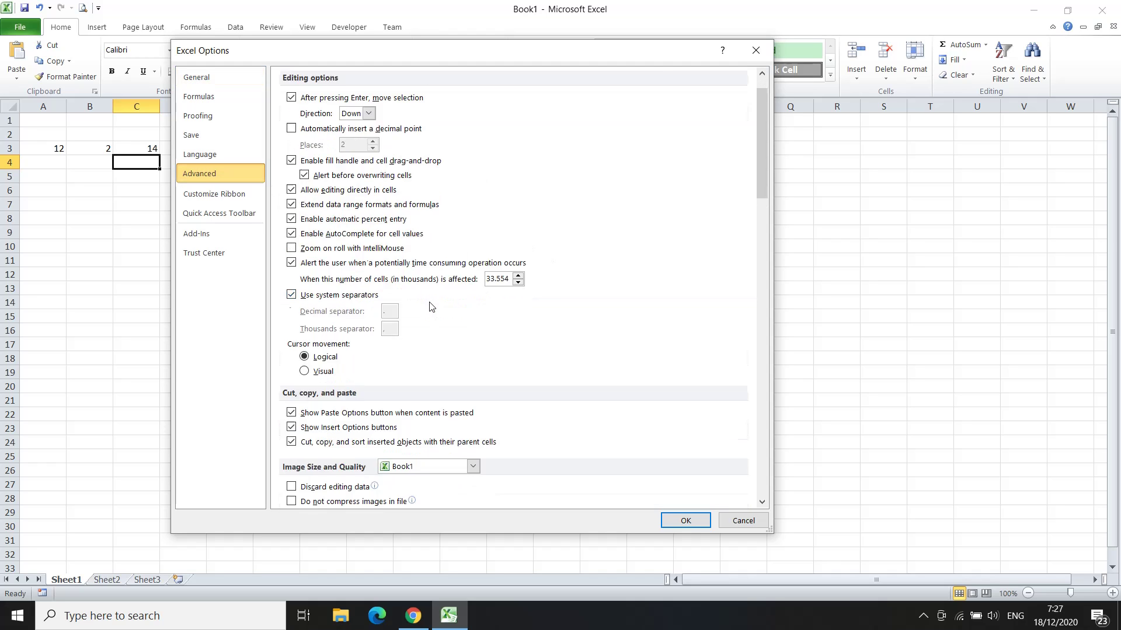
{"action": "scroll", "coordinate": [446, 304], "scroll_direction": "down", "scroll_amount": 2}
{"action": "scroll", "coordinate": [437, 304], "scroll_direction": "down", "scroll_amount": 1}
{"action": "scroll", "coordinate": [432, 306], "scroll_direction": "down", "scroll_amount": 2}
{"action": "scroll", "coordinate": [431, 306], "scroll_direction": "down", "scroll_amount": 1}
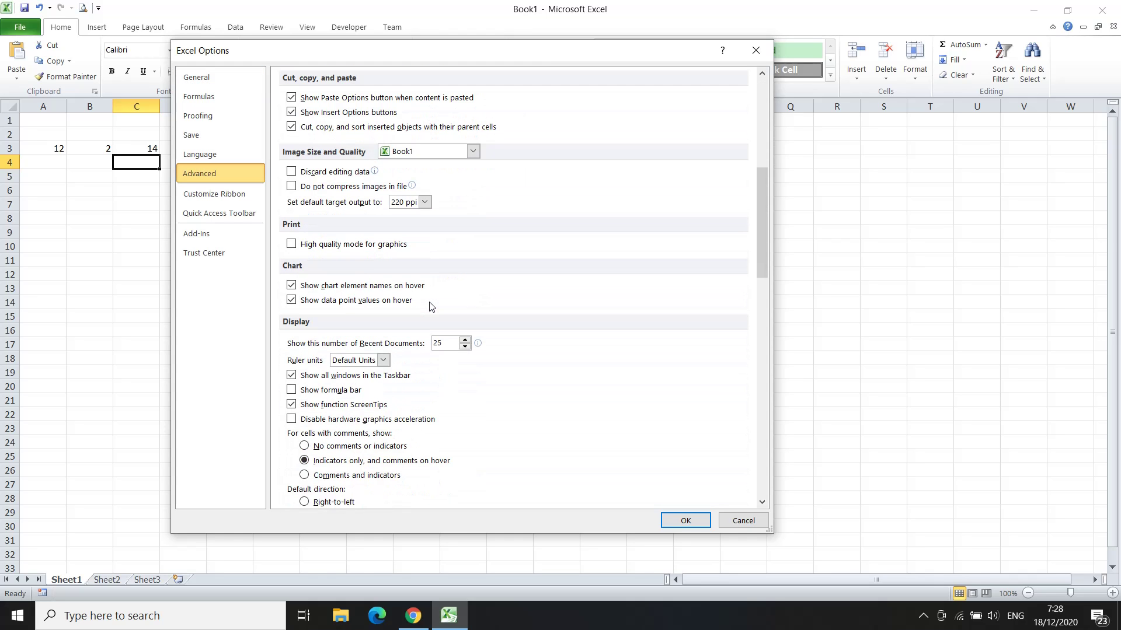
{"action": "scroll", "coordinate": [431, 306], "scroll_direction": "down", "scroll_amount": 1}
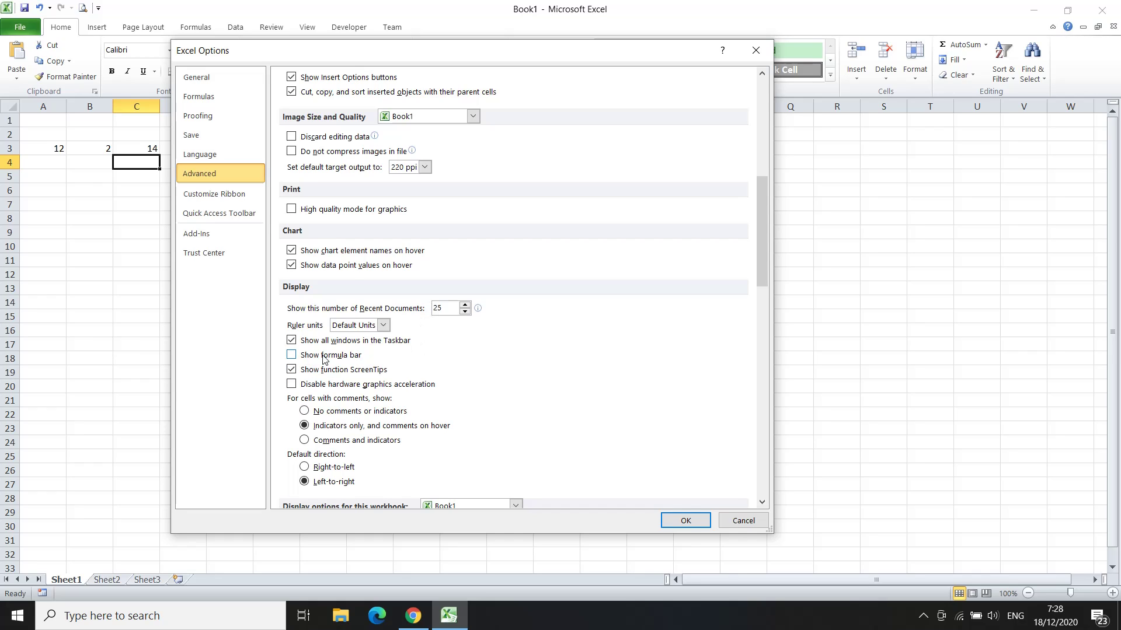
{"action": "left_click", "coordinate": [291, 356]}
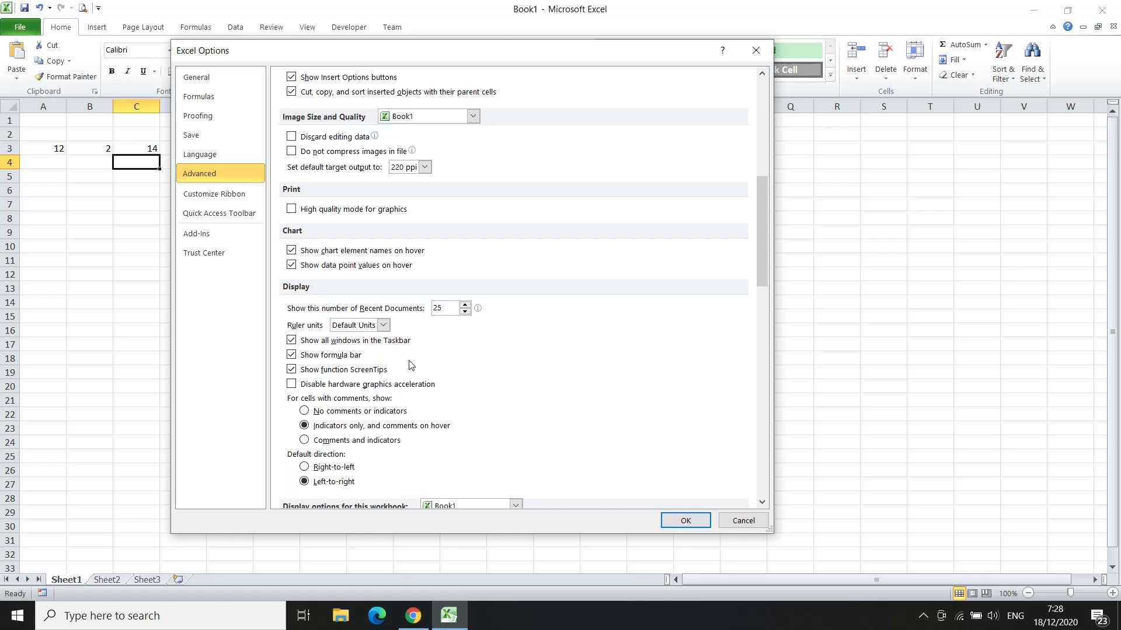
{"action": "left_click", "coordinate": [682, 519]}
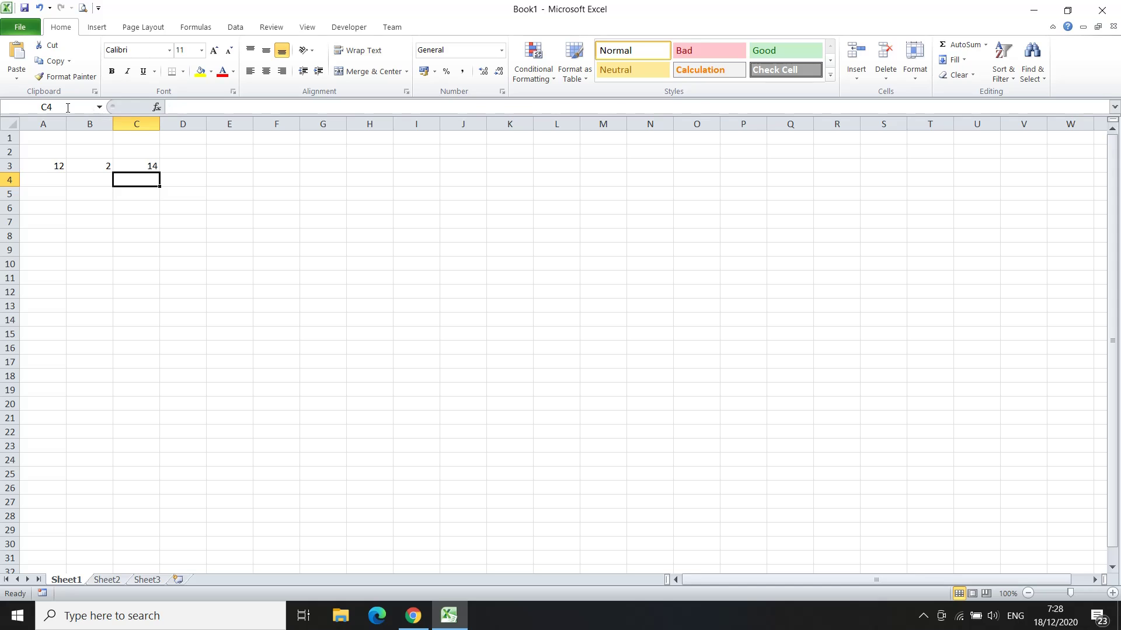
Check C3's formula, then uncheck Show formula bar in Options > Advanced and confirm
{"action": "left_click", "coordinate": [189, 108]}
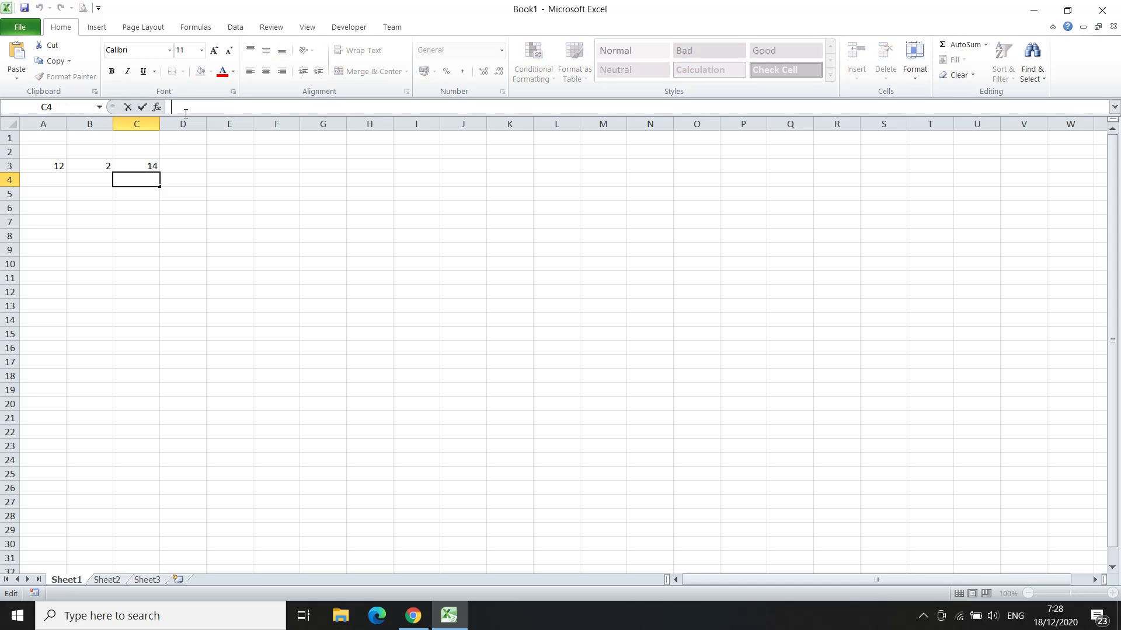
{"action": "left_click", "coordinate": [144, 164]}
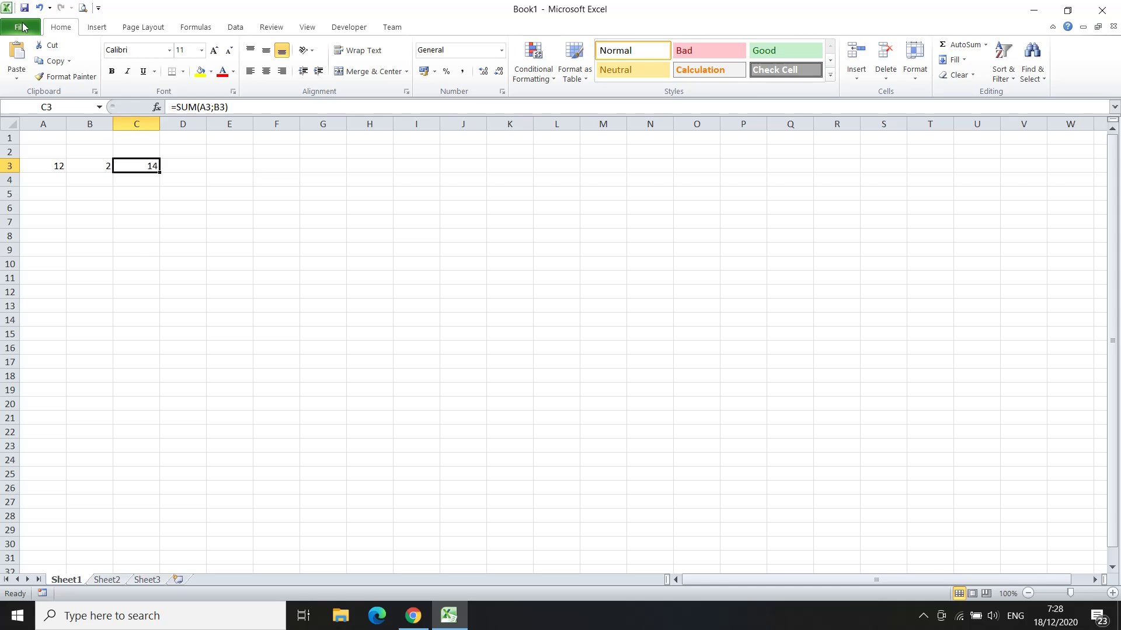
{"action": "left_click", "coordinate": [23, 27]}
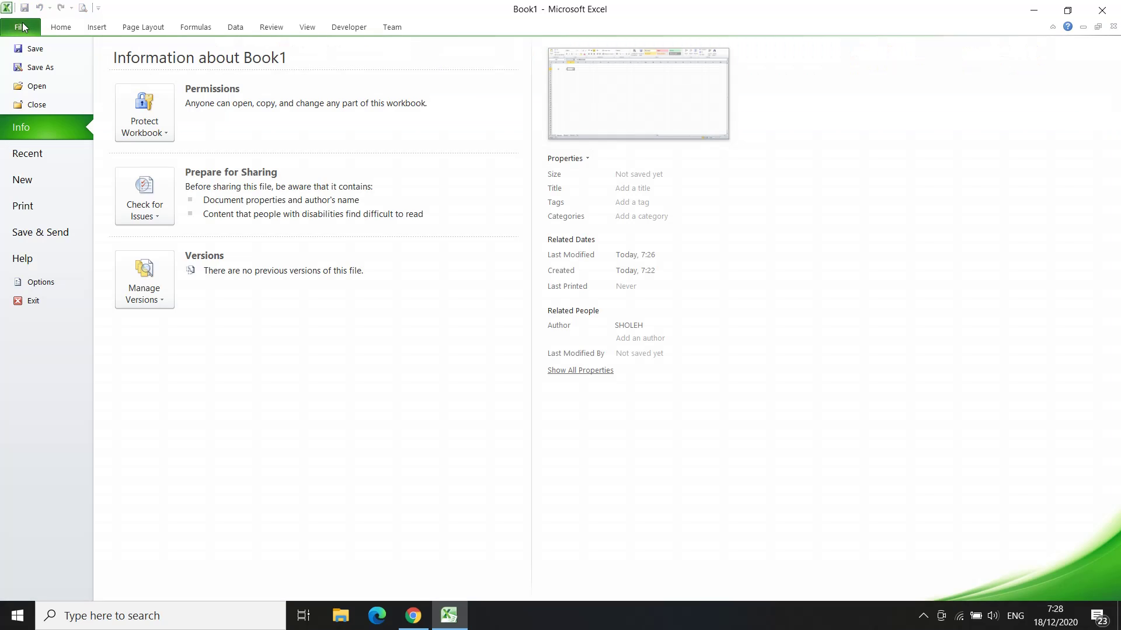
{"action": "left_click", "coordinate": [39, 288]}
{"action": "left_click", "coordinate": [199, 173]}
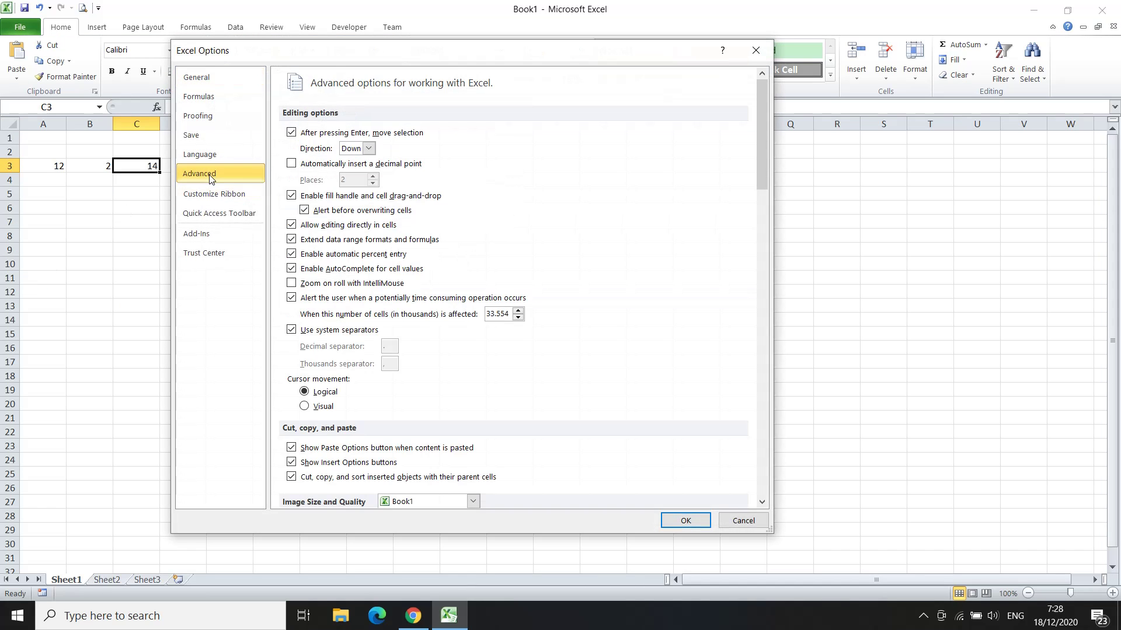
{"action": "scroll", "coordinate": [425, 286], "scroll_direction": "down", "scroll_amount": 5}
{"action": "scroll", "coordinate": [425, 286], "scroll_direction": "down", "scroll_amount": 6}
{"action": "scroll", "coordinate": [424, 286], "scroll_direction": "down", "scroll_amount": 1}
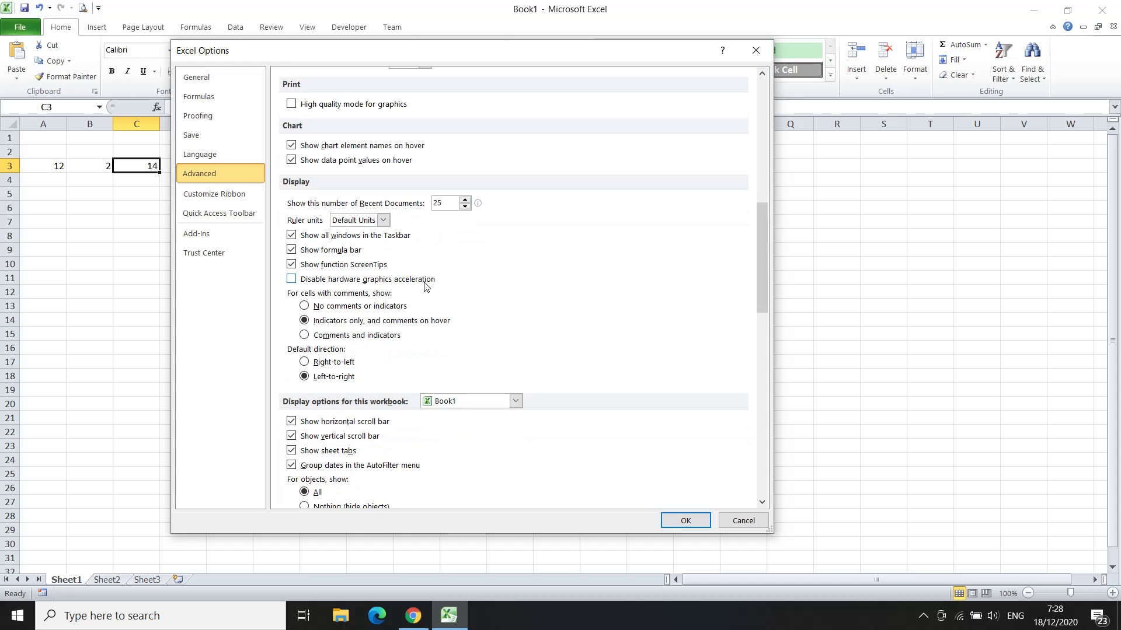
{"action": "left_click", "coordinate": [339, 252]}
{"action": "left_click", "coordinate": [677, 519]}
{"action": "left_click", "coordinate": [357, 347]}
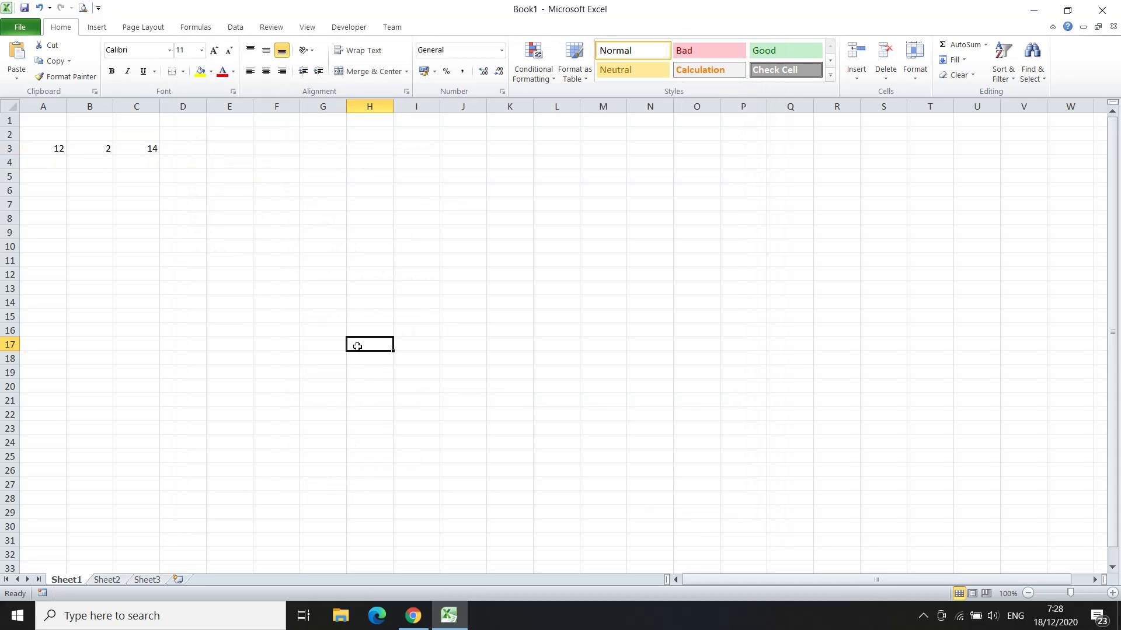
Select empty cell D7 and switch to the View ribbon tab
{"action": "left_click", "coordinate": [194, 201]}
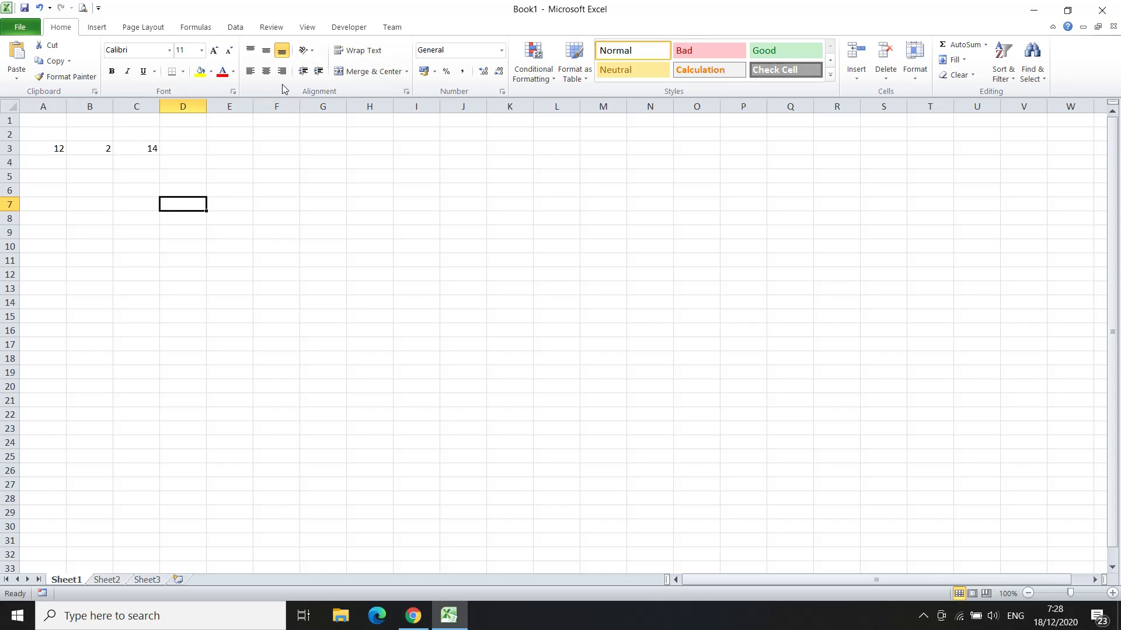
{"action": "left_click", "coordinate": [306, 26]}
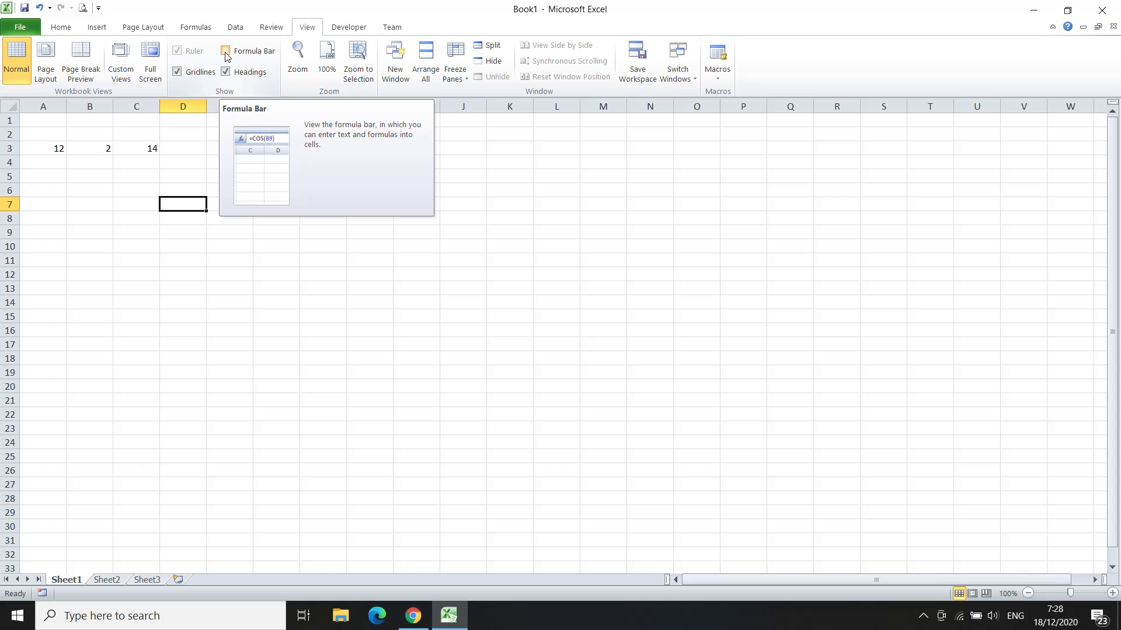
Tick Formula Bar on the View tab and select C4
{"action": "left_click", "coordinate": [225, 56]}
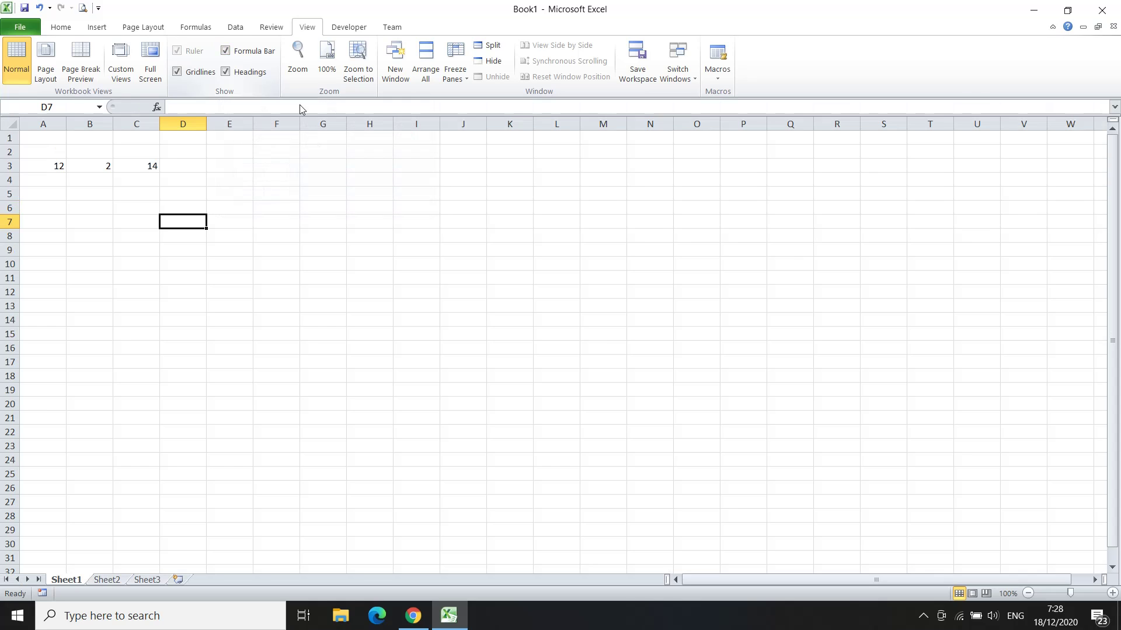
{"action": "left_click", "coordinate": [297, 224]}
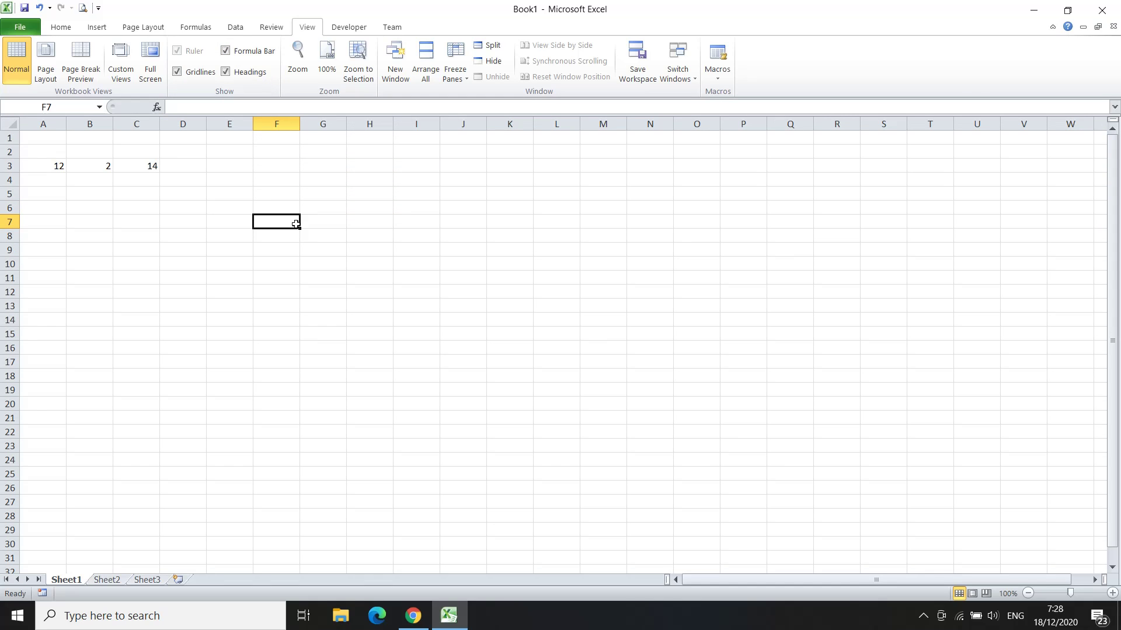
{"action": "left_click", "coordinate": [139, 183]}
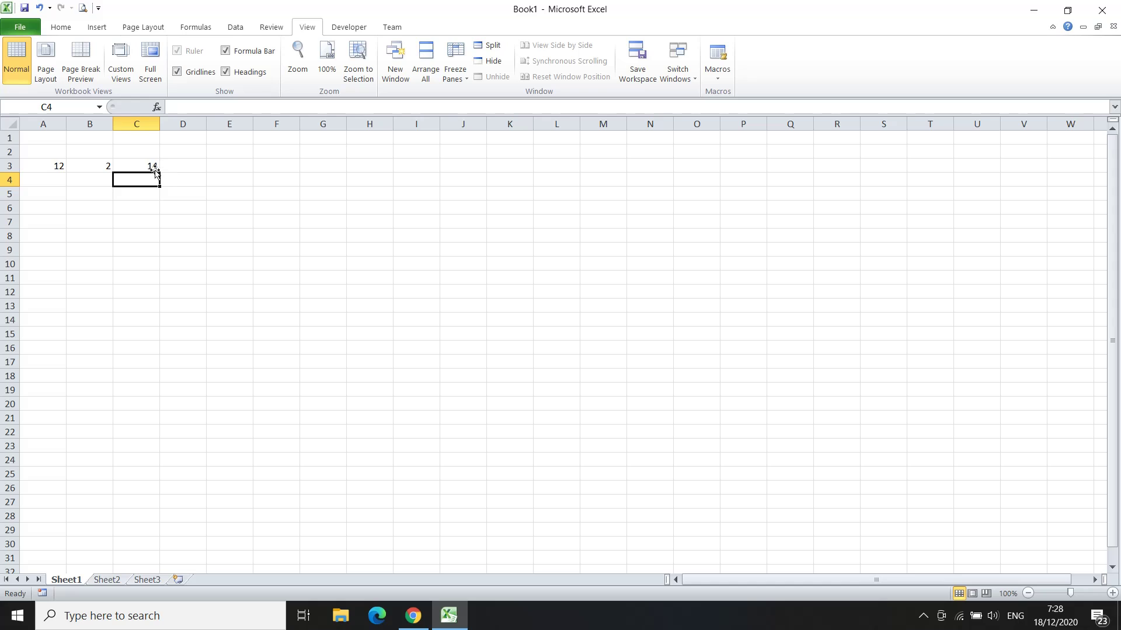
Open C3's =SUM(A3;B3) in the formula bar and step through it with arrow keys
{"action": "left_click", "coordinate": [140, 166]}
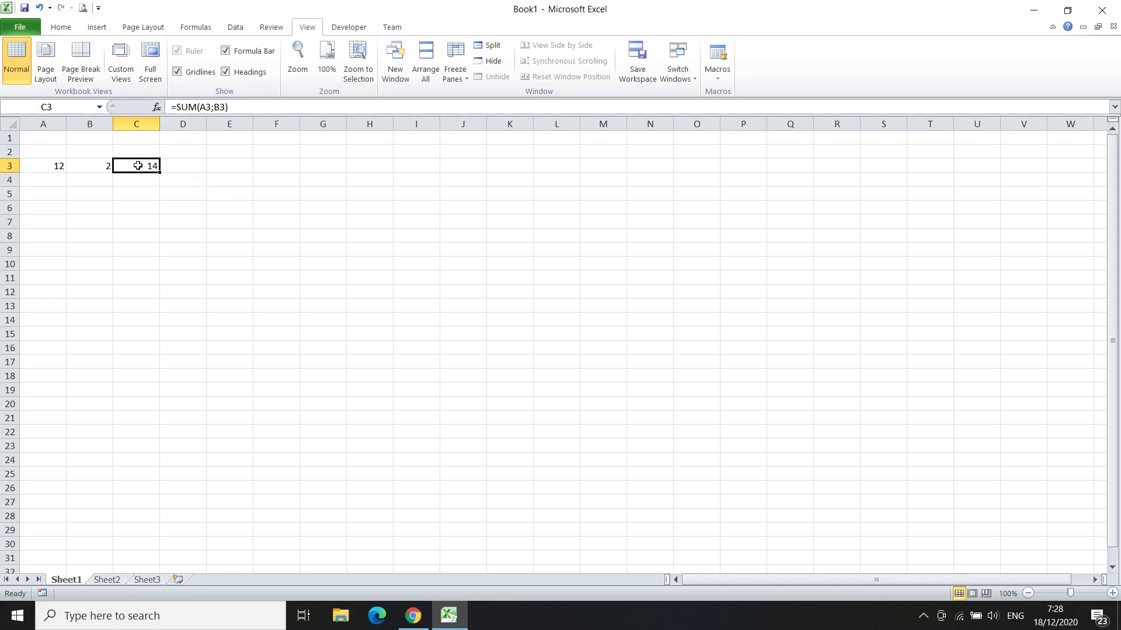
{"action": "left_click", "coordinate": [227, 107]}
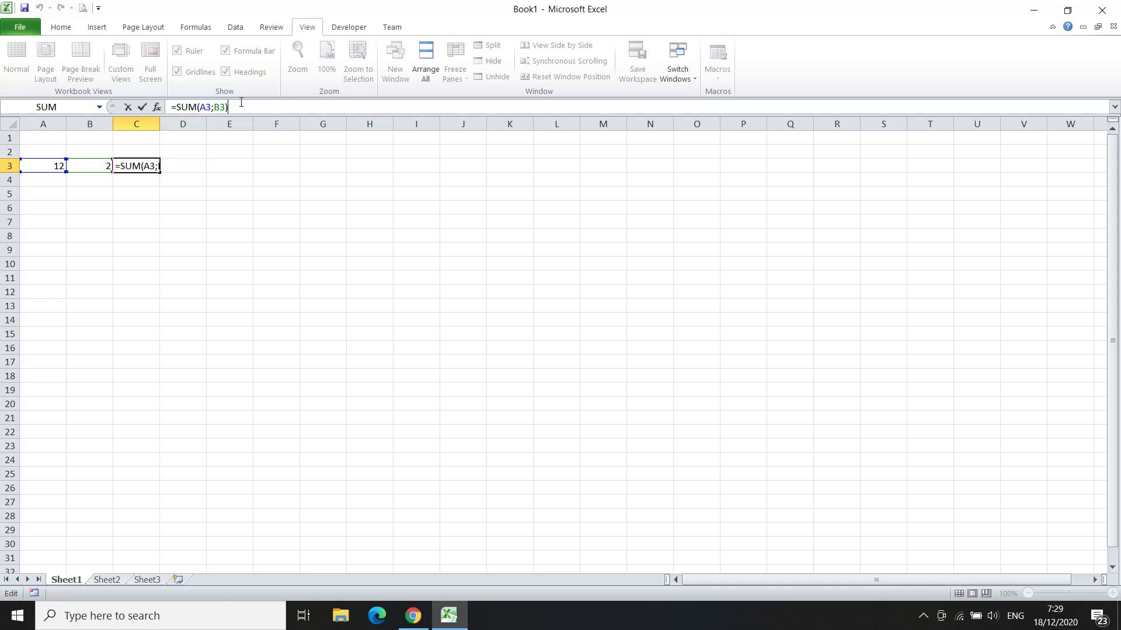
{"action": "key", "text": "Left"}
{"action": "key", "text": "Left"}
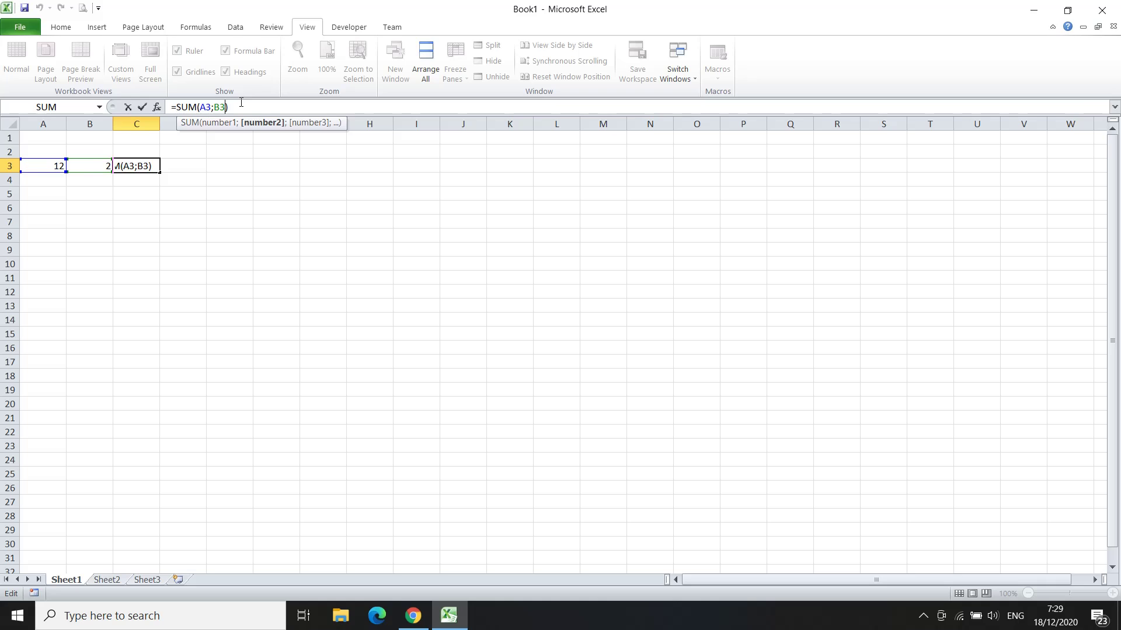
{"action": "key", "text": "Left"}
{"action": "key", "text": "Left"}
{"action": "key", "text": "Left"}
{"action": "key", "text": "Left"}
{"action": "key", "text": "Left"}
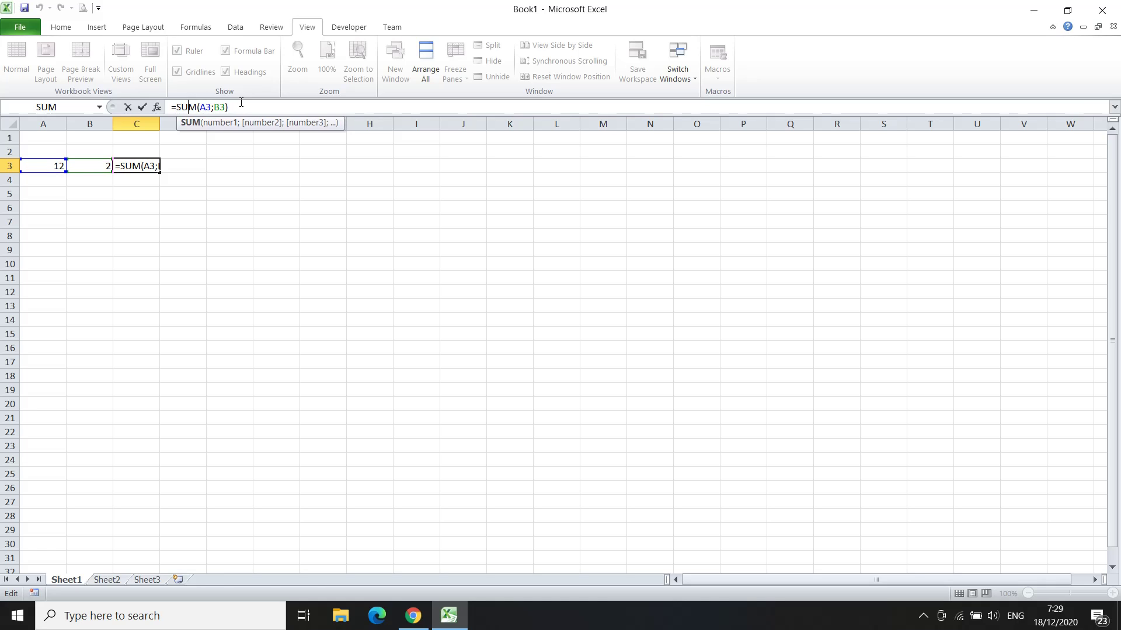
{"action": "key", "text": "Right"}
{"action": "key", "text": "Right"}
{"action": "key", "text": "Right"}
{"action": "key", "text": "Right"}
{"action": "key", "text": "Right"}
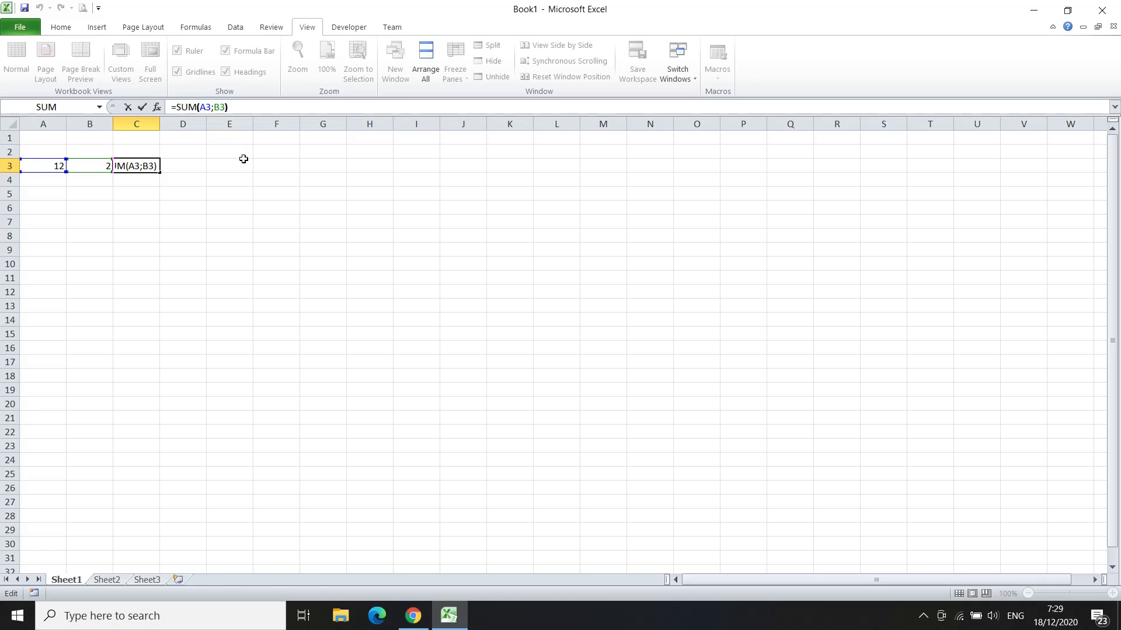
Enter the text hhgghghgh in E3, leaving C3's total of 14 unchanged
{"action": "left_click", "coordinate": [243, 164]}
{"action": "type", "text": "hhgghghgh"}
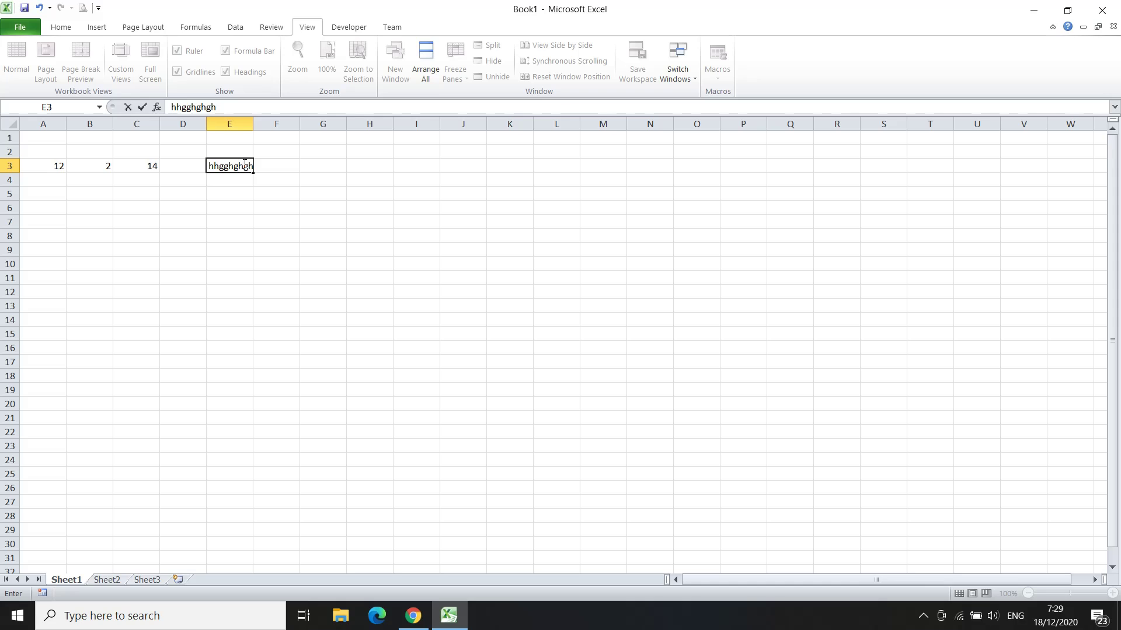
{"action": "left_click", "coordinate": [288, 183]}
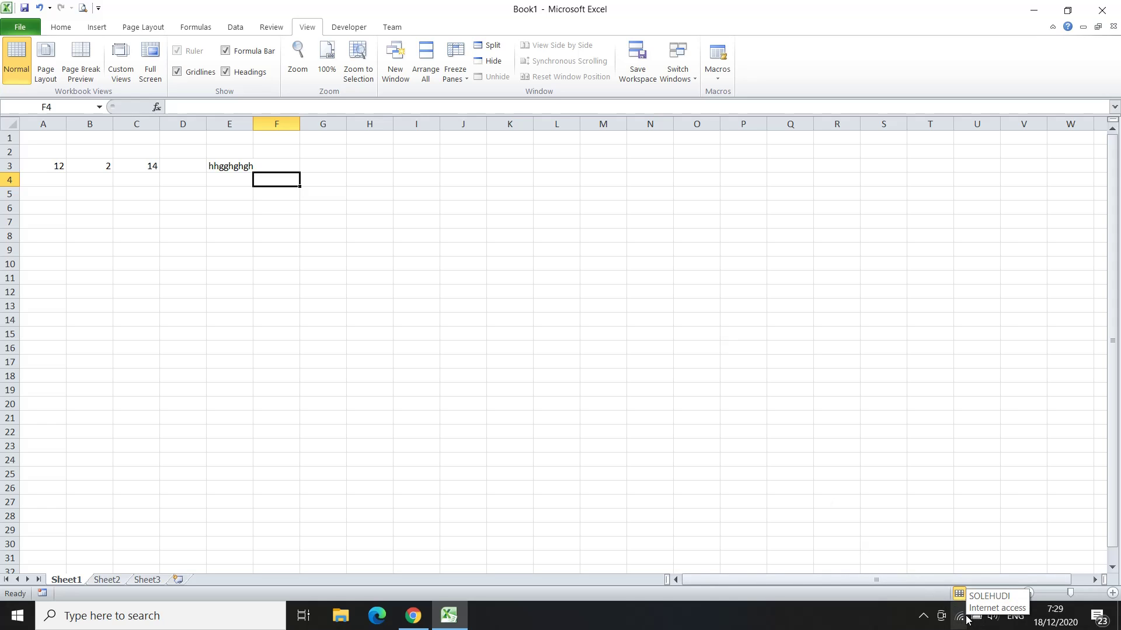
{"action": "left_click", "coordinate": [922, 616]}
{"action": "left_click", "coordinate": [922, 557]}
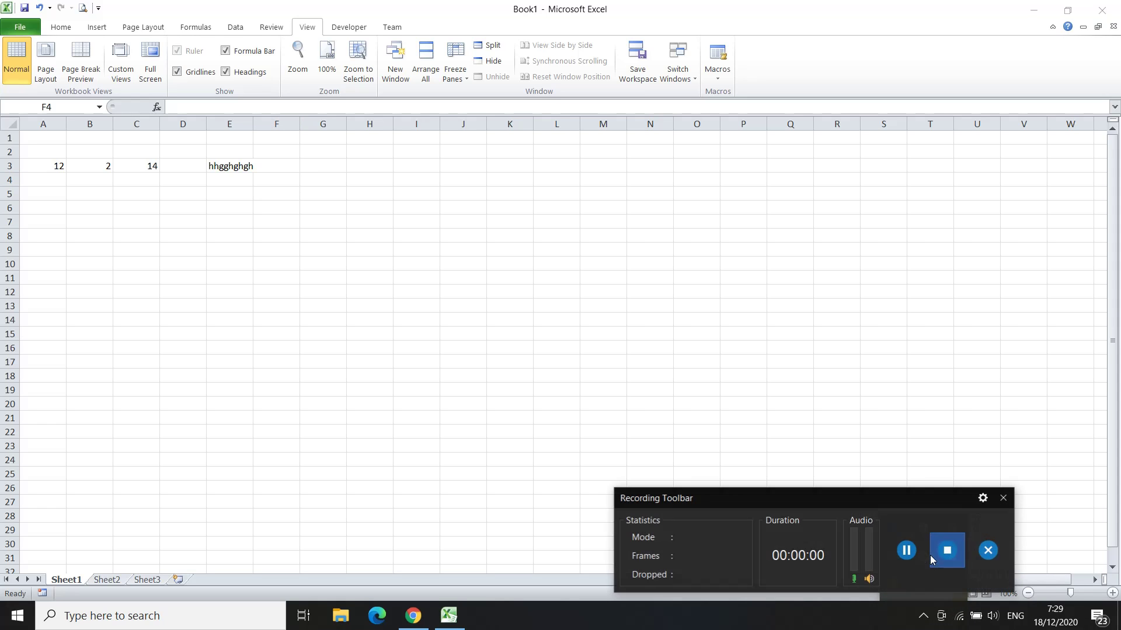